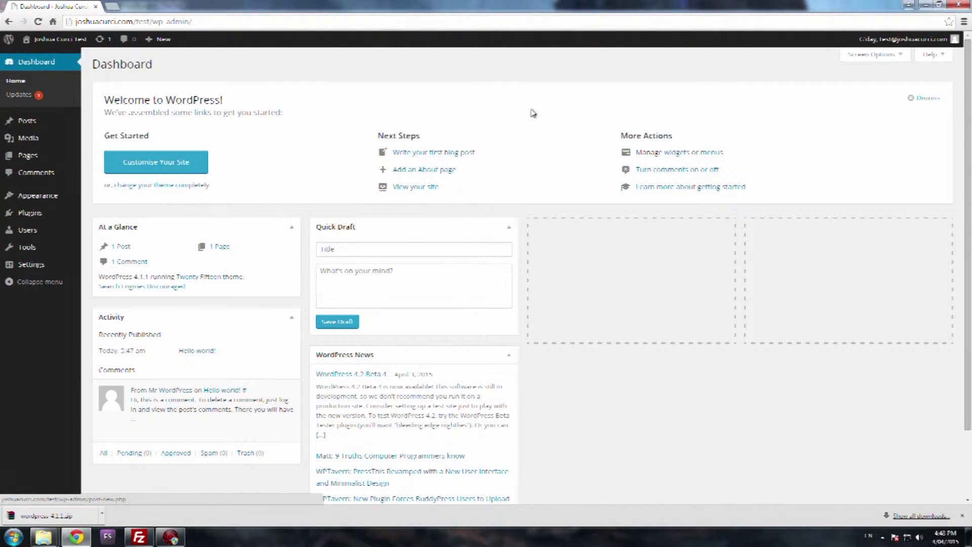
# - Dismiss the Welcome panel, and move the WordPress News box to the third dashboard column and back under Quick Draft
pyautogui.click(926, 99)
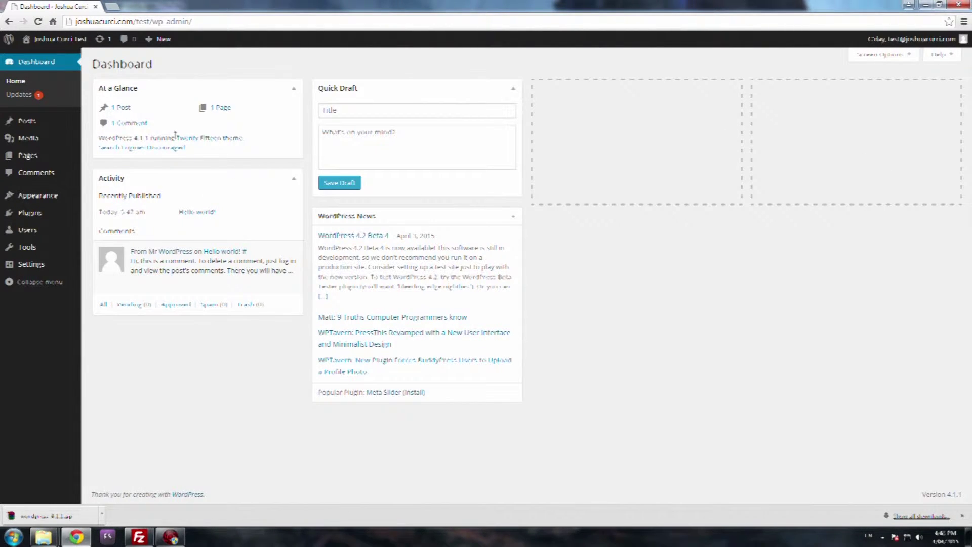
pyautogui.moveTo(441, 214); pyautogui.dragTo(642, 91)
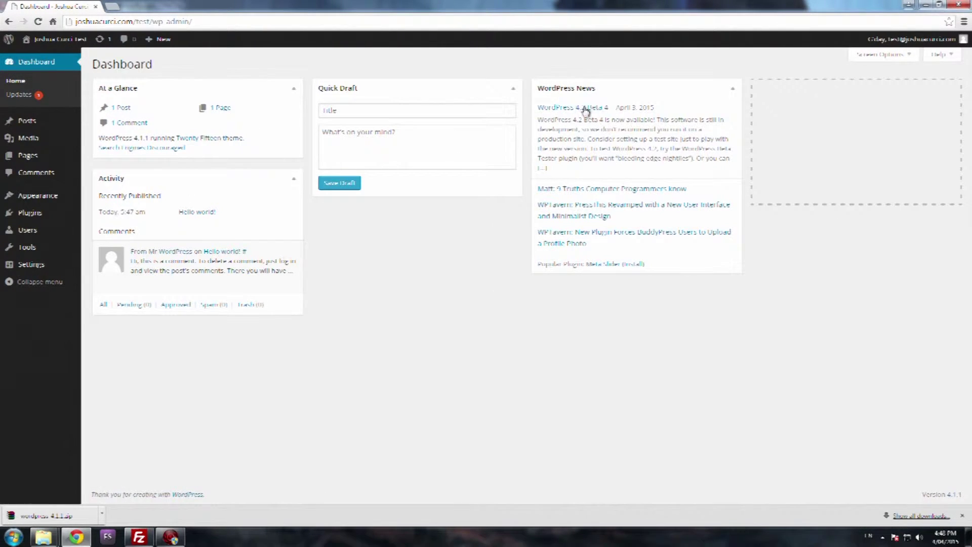
pyautogui.moveTo(612, 84); pyautogui.dragTo(425, 209)
# - Turn the Welcome panel back on in the dashboard's screen options and switch it off again
pyautogui.click(862, 55)
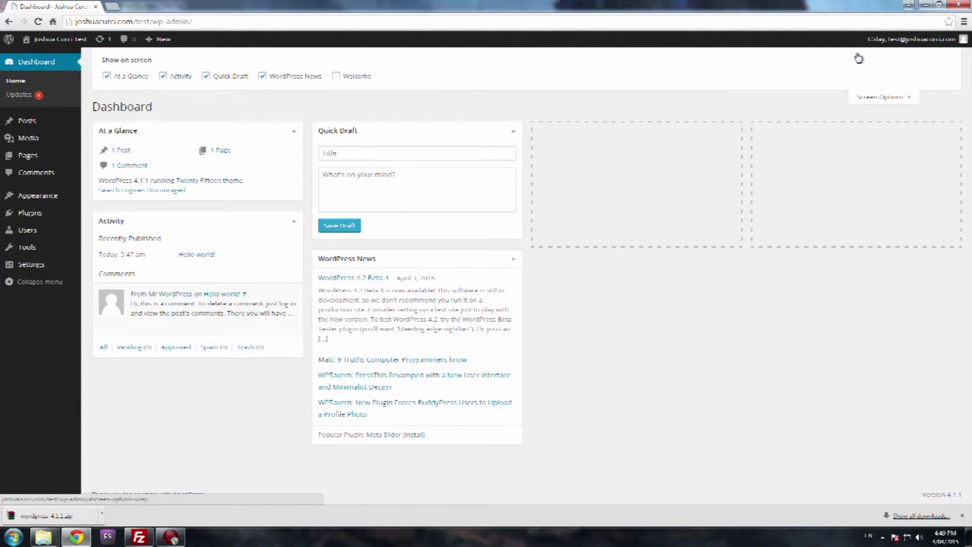
pyautogui.click(337, 76)
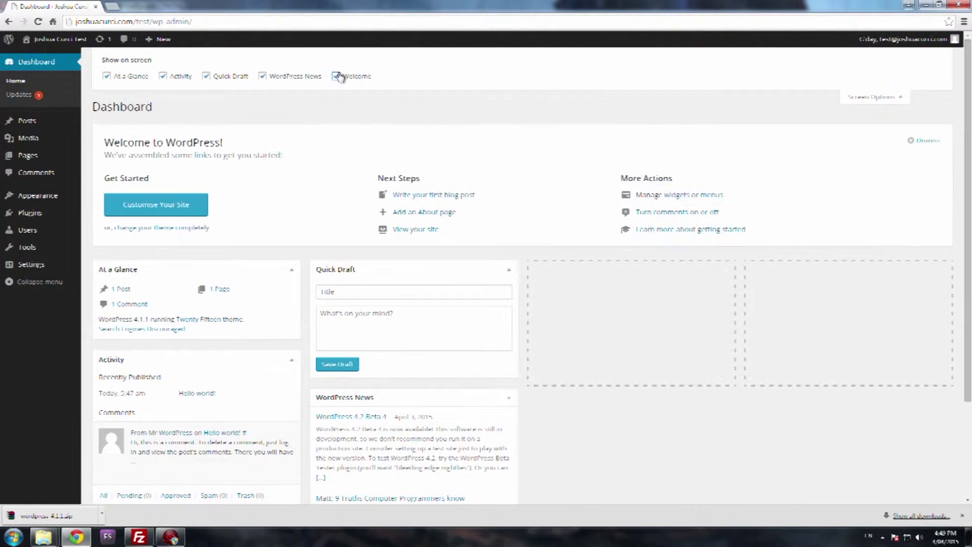
pyautogui.click(336, 77)
pyautogui.click(337, 77)
pyautogui.click(337, 76)
pyautogui.click(278, 80)
pyautogui.click(228, 80)
pyautogui.click(244, 80)
pyautogui.click(294, 81)
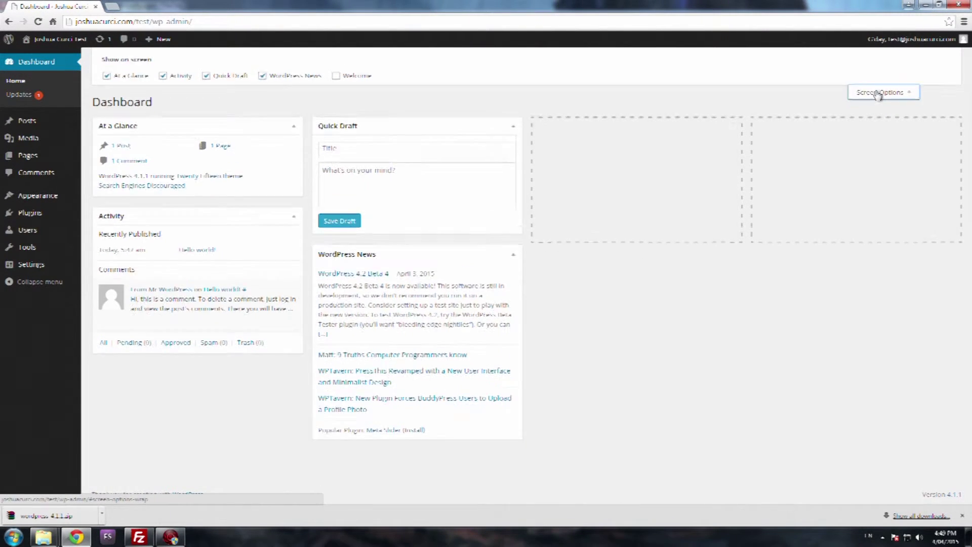
pyautogui.click(876, 96)
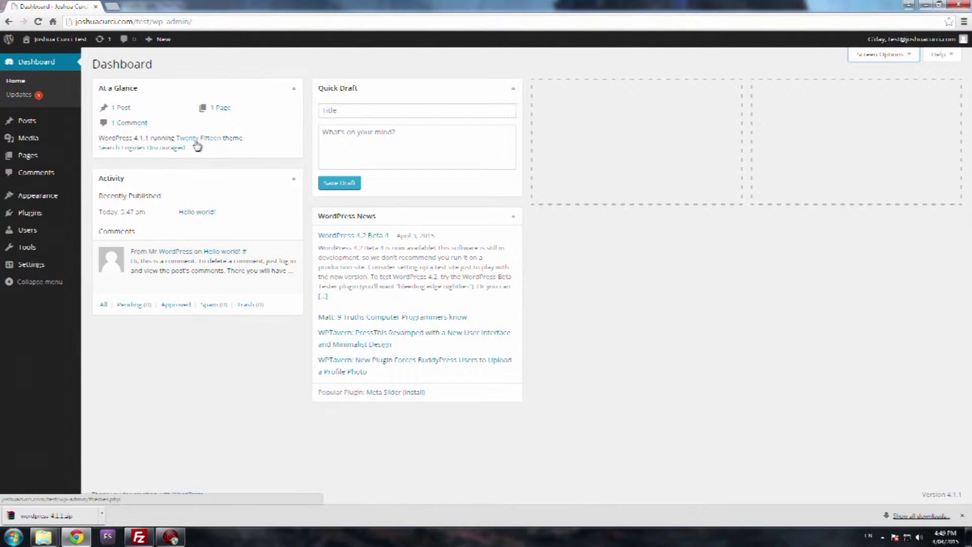
# - Examine the dashboard's At a Glance and Activity boxes and the content field of Quick Draft
pyautogui.moveTo(145, 153)
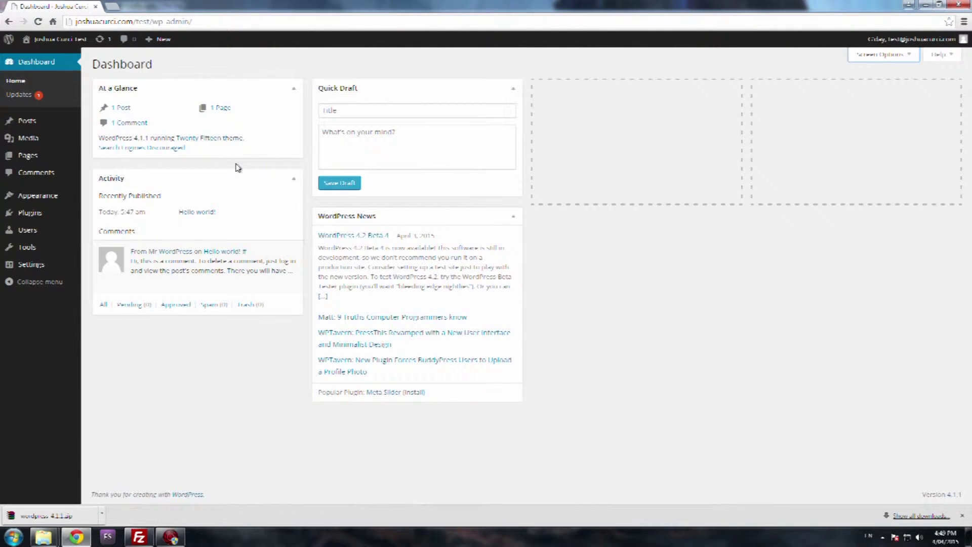
pyautogui.moveTo(137, 284)
pyautogui.moveTo(141, 254)
pyautogui.click(400, 136)
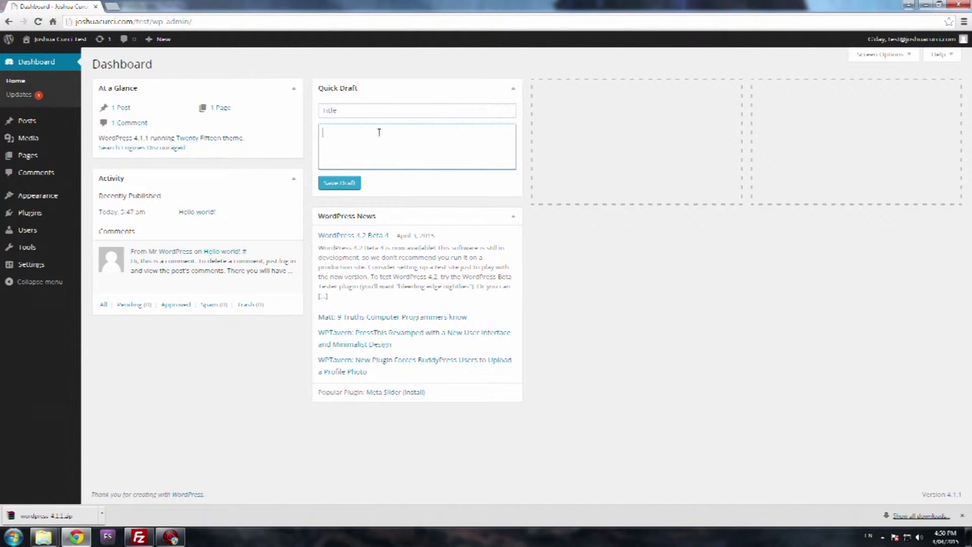
pyautogui.click(485, 193)
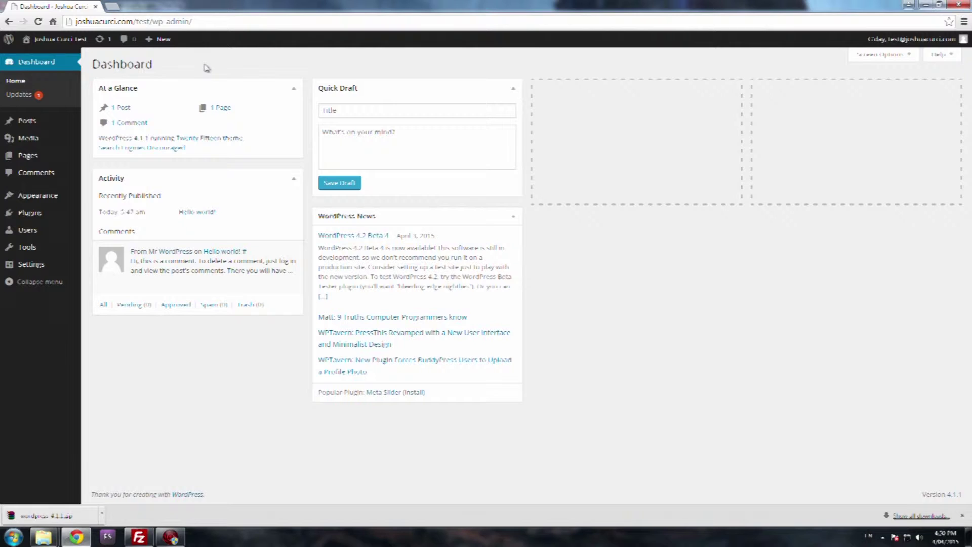
# - Open the WordPress Updates page and look through the submenus of the other admin sections
pyautogui.click(18, 97)
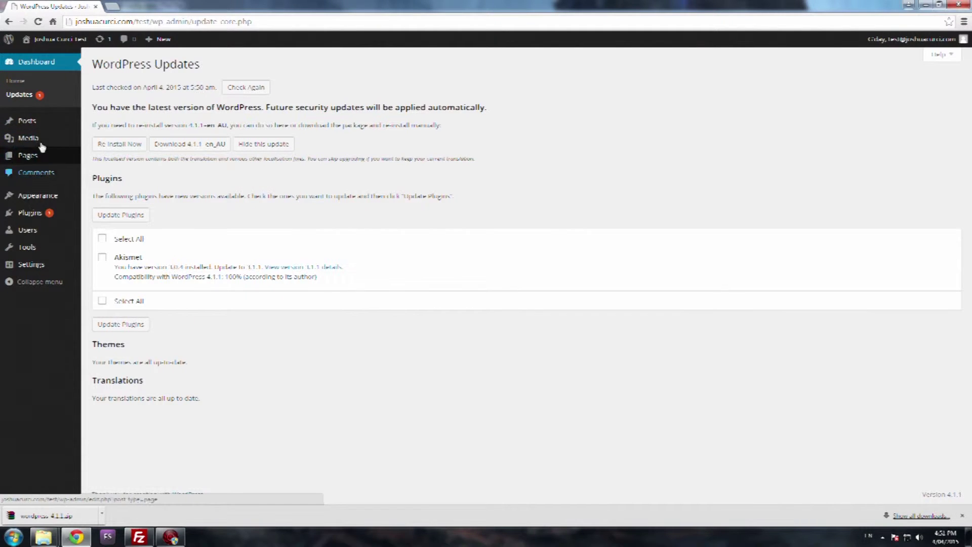
pyautogui.moveTo(43, 125)
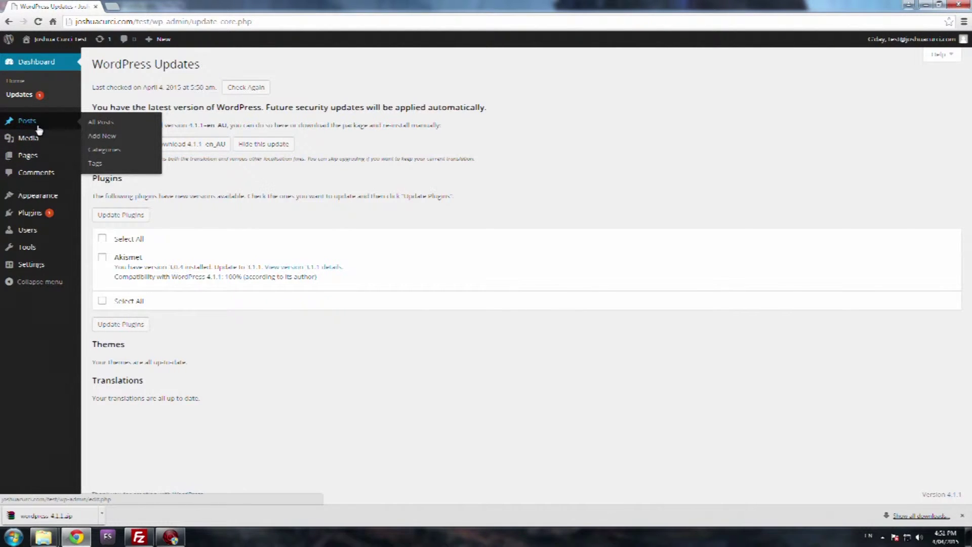
pyautogui.moveTo(40, 203)
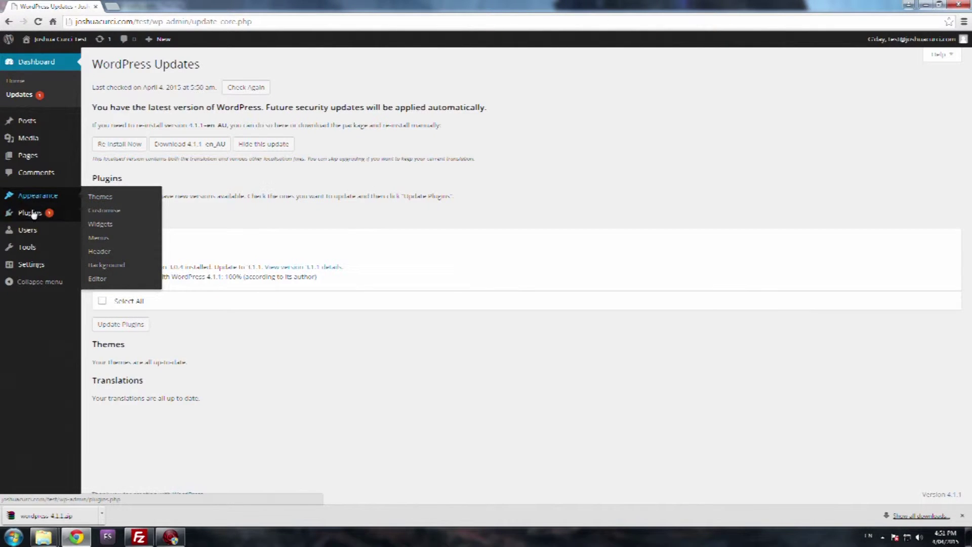
pyautogui.moveTo(31, 236)
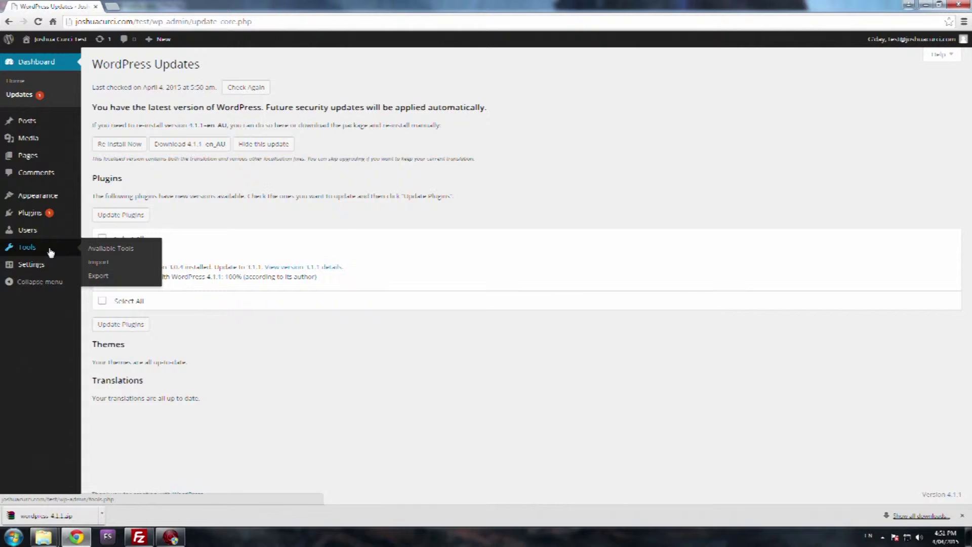
# - Open the General settings and set the site's tagline to "My testing site"
pyautogui.moveTo(34, 271)
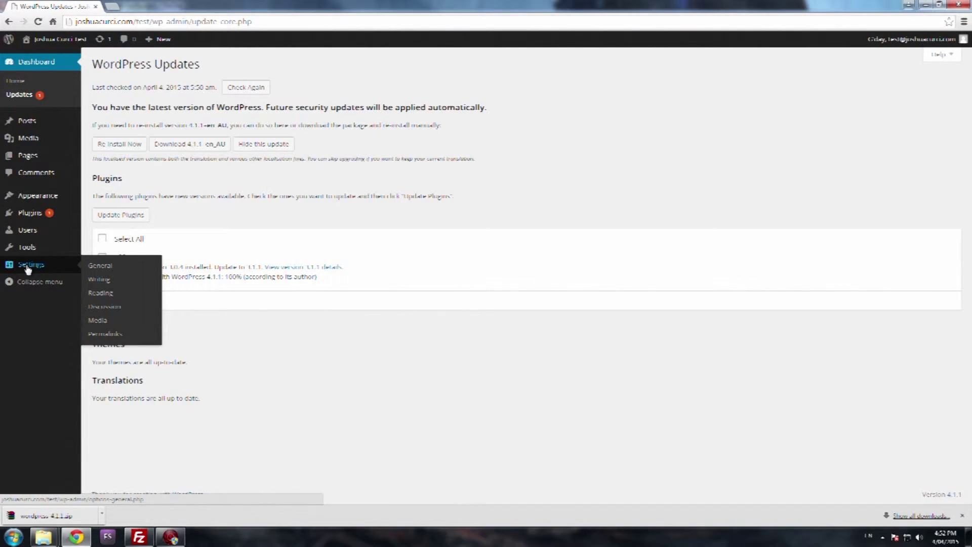
pyautogui.click(107, 266)
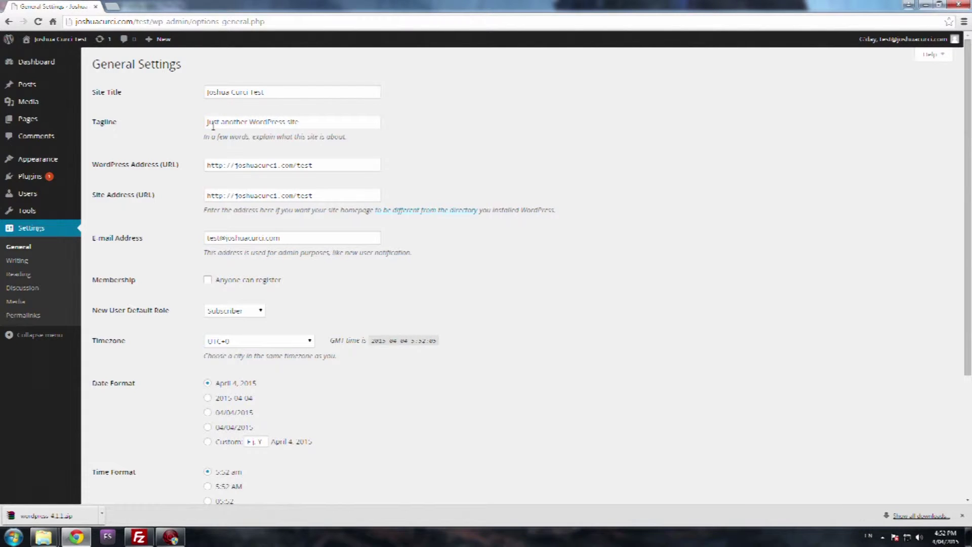
pyautogui.moveTo(300, 122); pyautogui.dragTo(136, 126)
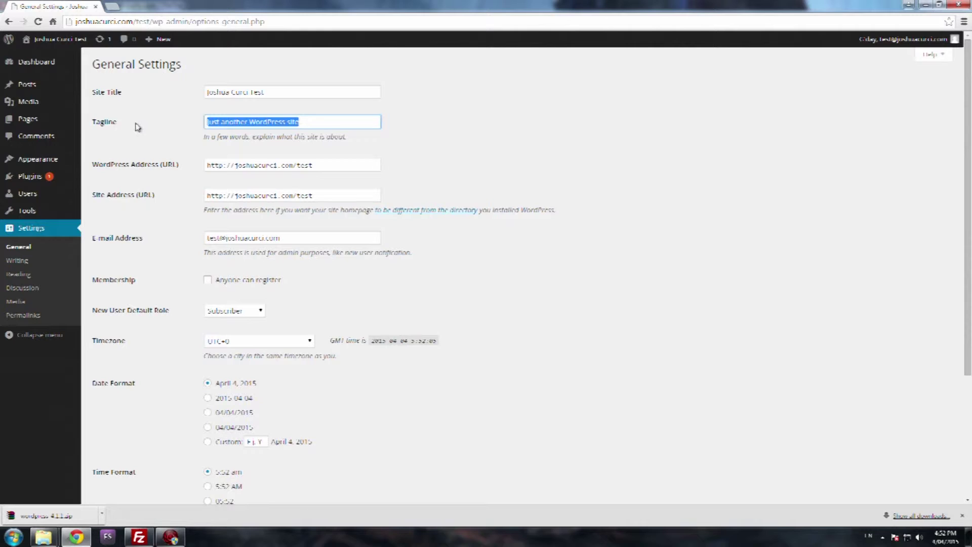
pyautogui.write('My ')
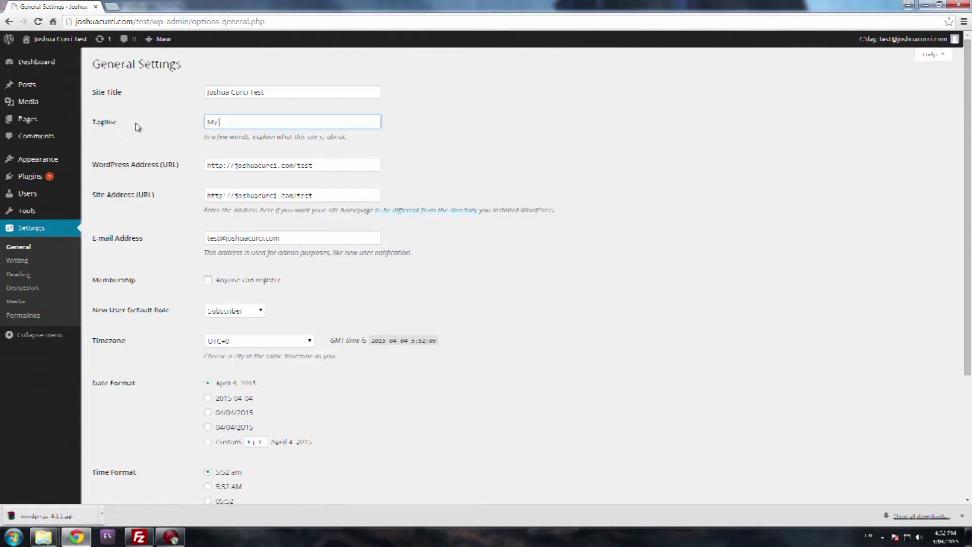
pyautogui.write('testing site')
pyautogui.click(406, 175)
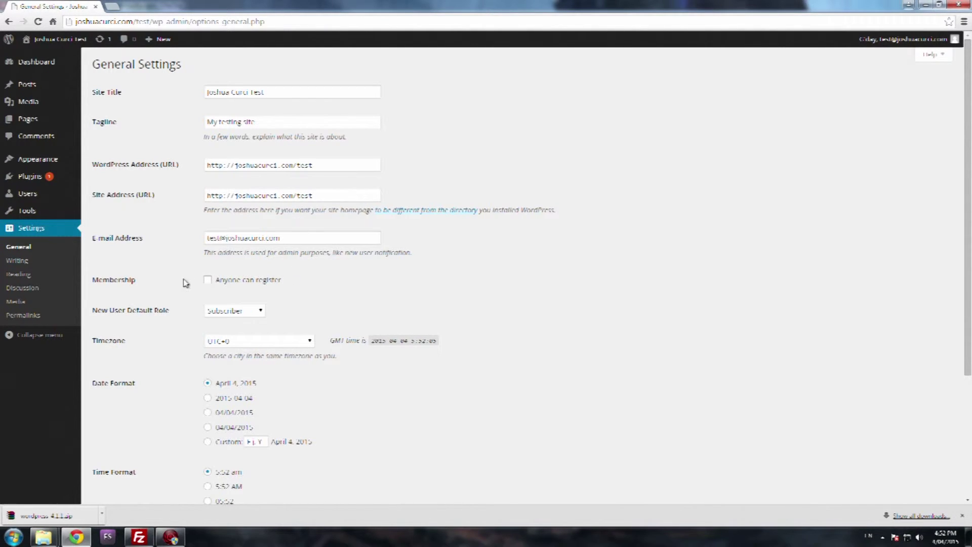
# - Examine the open registration option and the roles available as default for new users
pyautogui.click(230, 280)
pyautogui.scroll(-2, 337, 279)
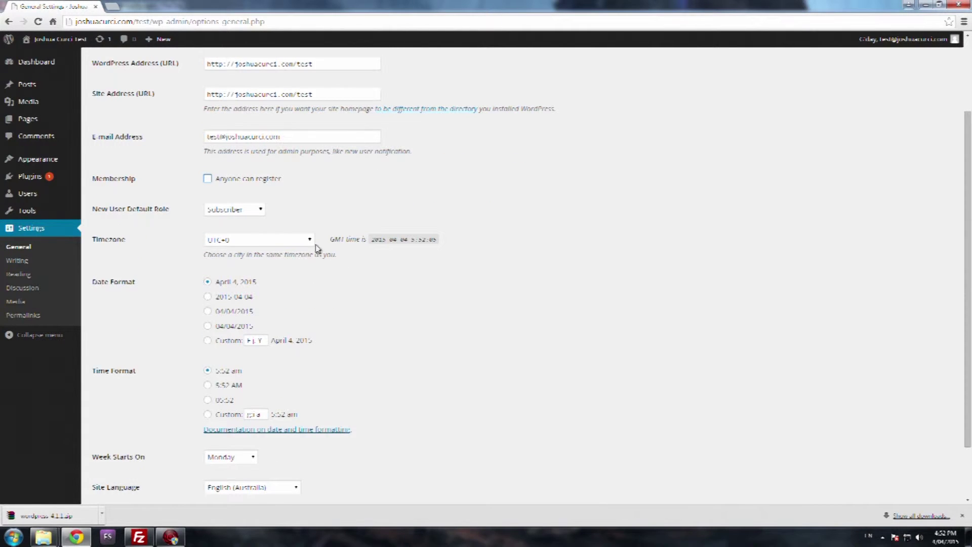
pyautogui.click(246, 215)
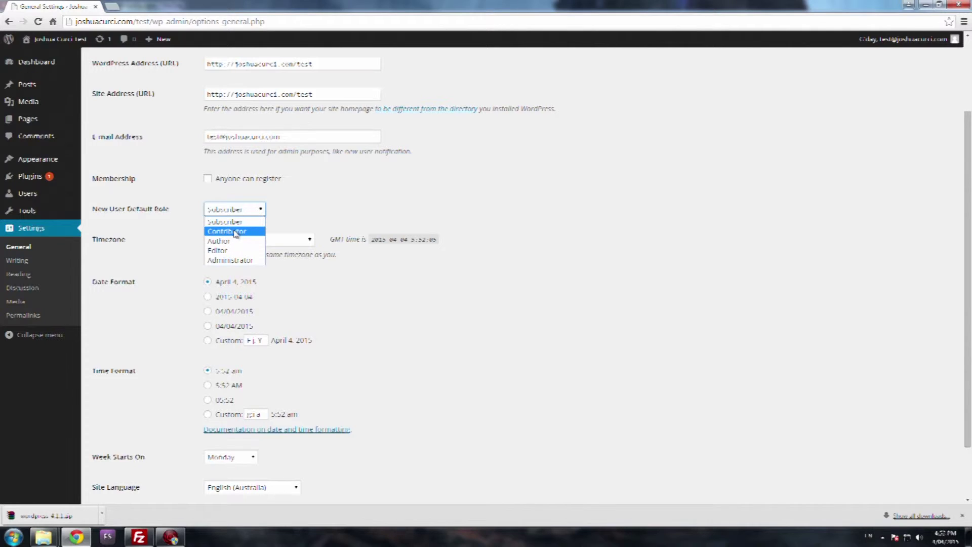
pyautogui.click(329, 206)
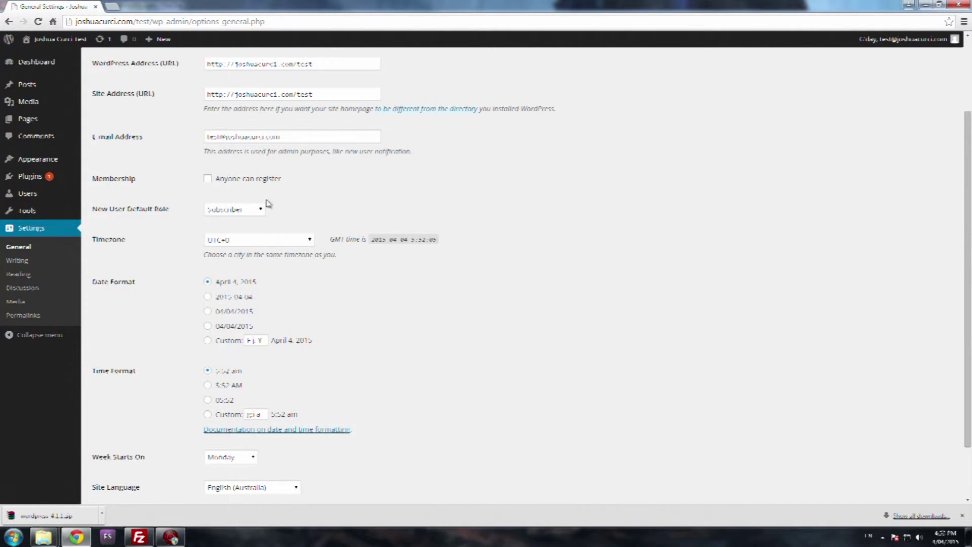
pyautogui.click(254, 218)
pyautogui.click(281, 208)
# - Set the site's timezone to UTC+10 in the General settings
pyautogui.scroll(-3, 330, 206)
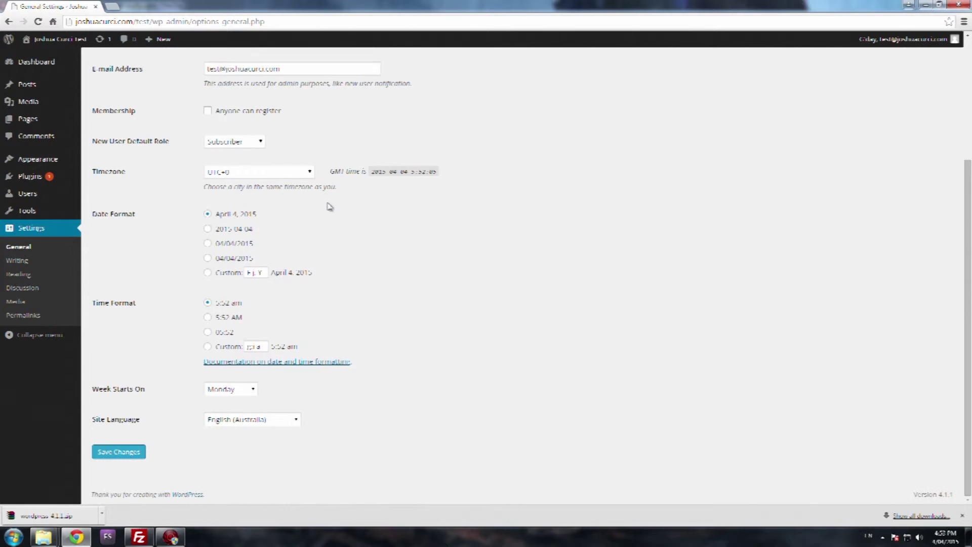
pyautogui.click(310, 173)
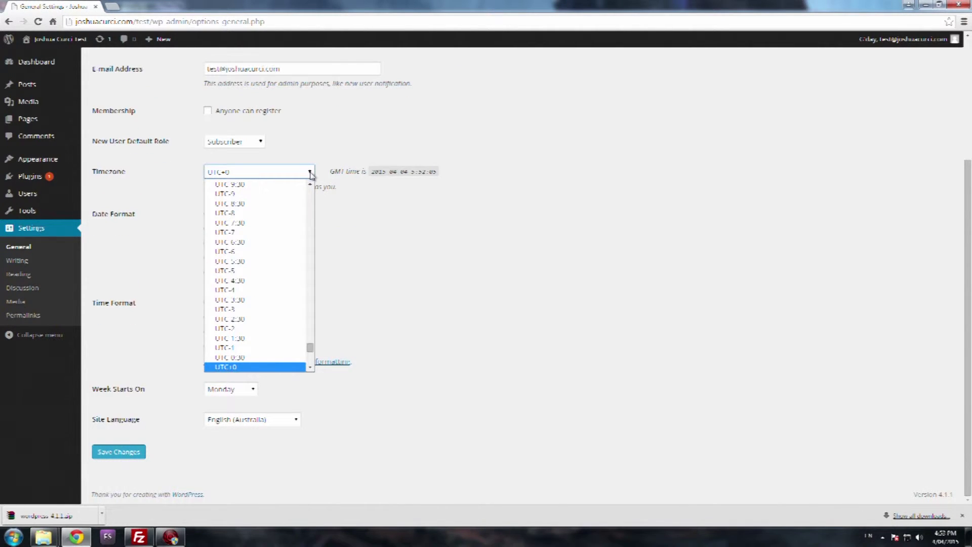
pyautogui.scroll(-4, 273, 281)
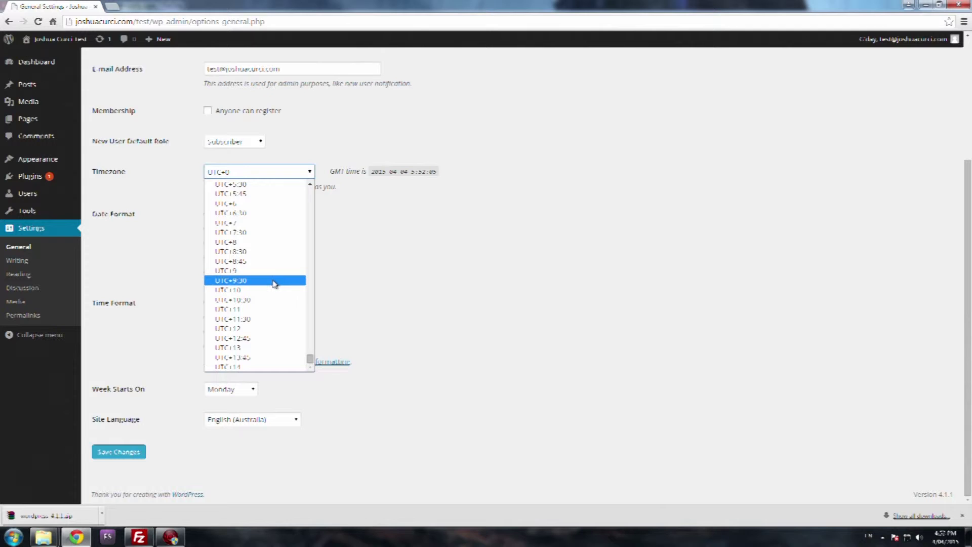
pyautogui.click(241, 292)
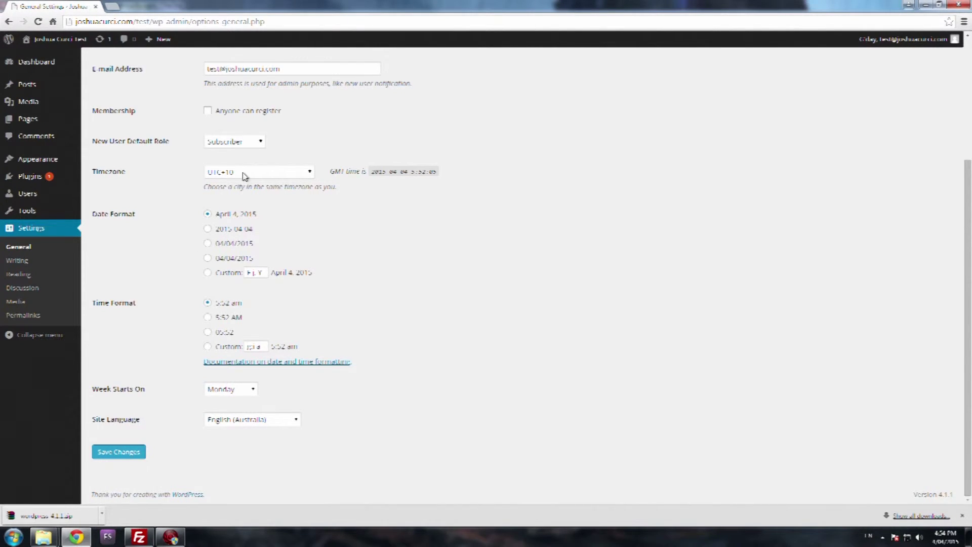
# - Open the Writing settings and examine the choices for the default post category and default post format
pyautogui.click(30, 264)
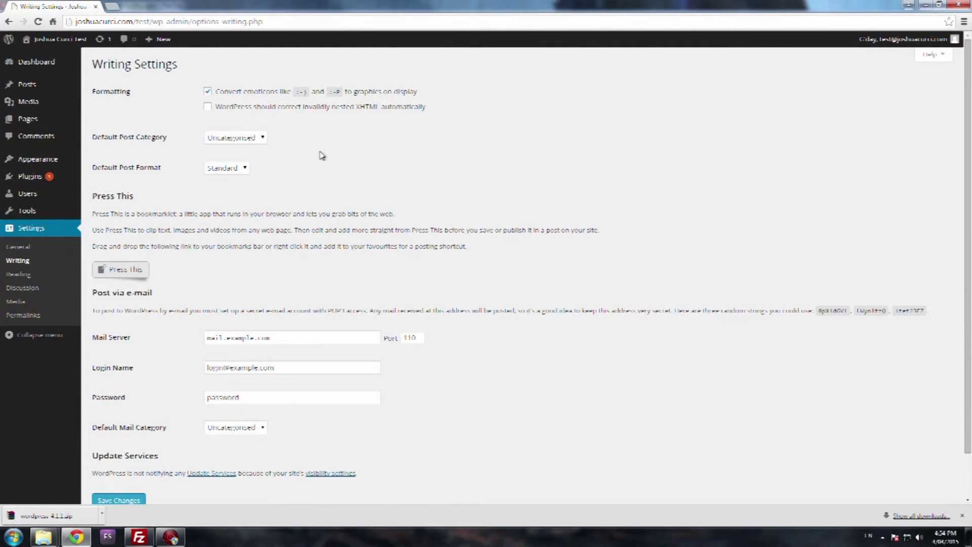
pyautogui.scroll(-1, 320, 156)
pyautogui.scroll(1, 320, 156)
pyautogui.click(233, 137)
pyautogui.click(266, 153)
pyautogui.click(228, 168)
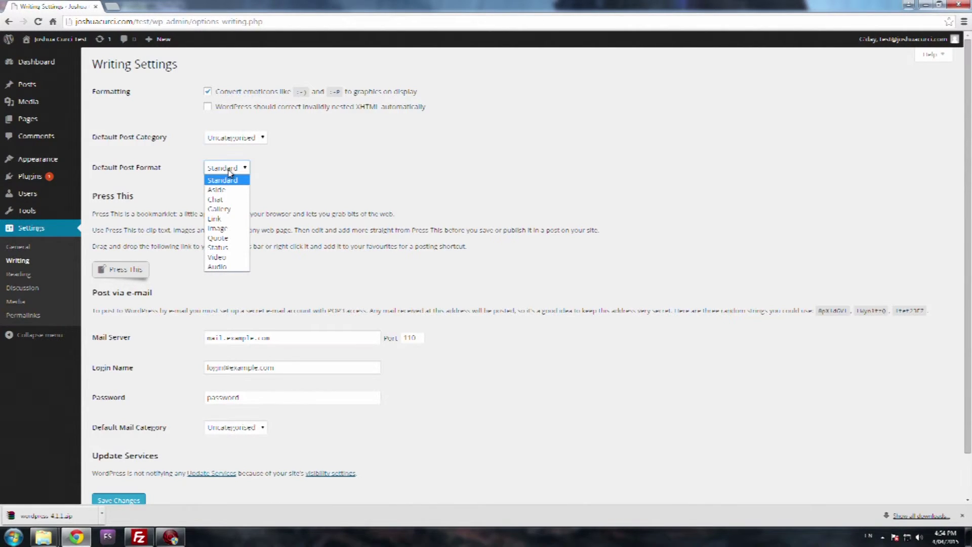
pyautogui.click(230, 174)
pyautogui.click(238, 141)
pyautogui.click(295, 141)
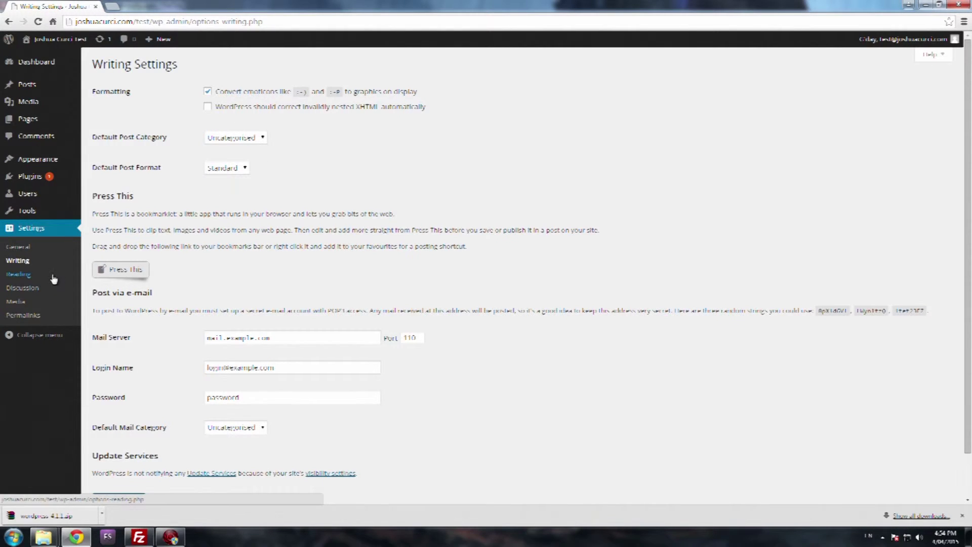
# - Open the Reading settings, switch the front page display to a static page and check which pages can be assigned
pyautogui.click(29, 276)
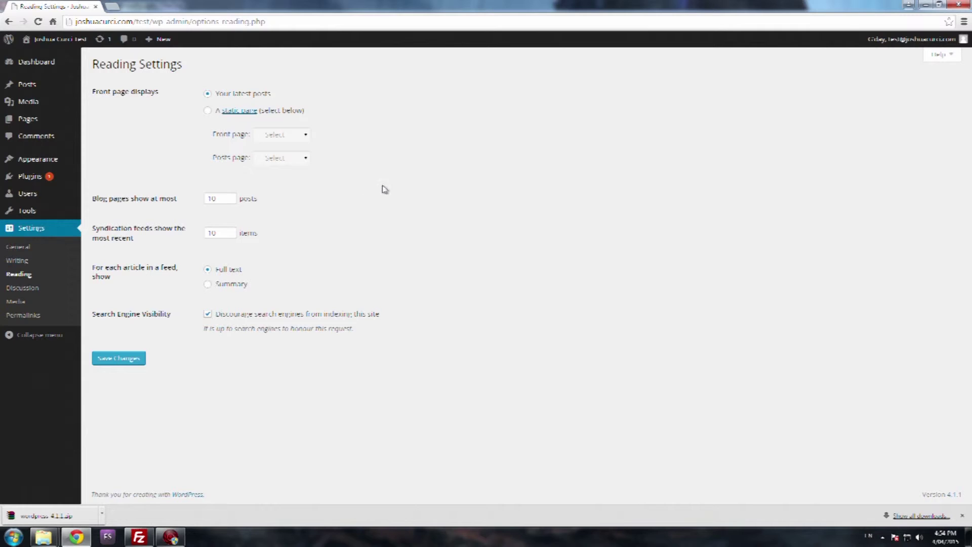
pyautogui.click(208, 111)
pyautogui.click(292, 136)
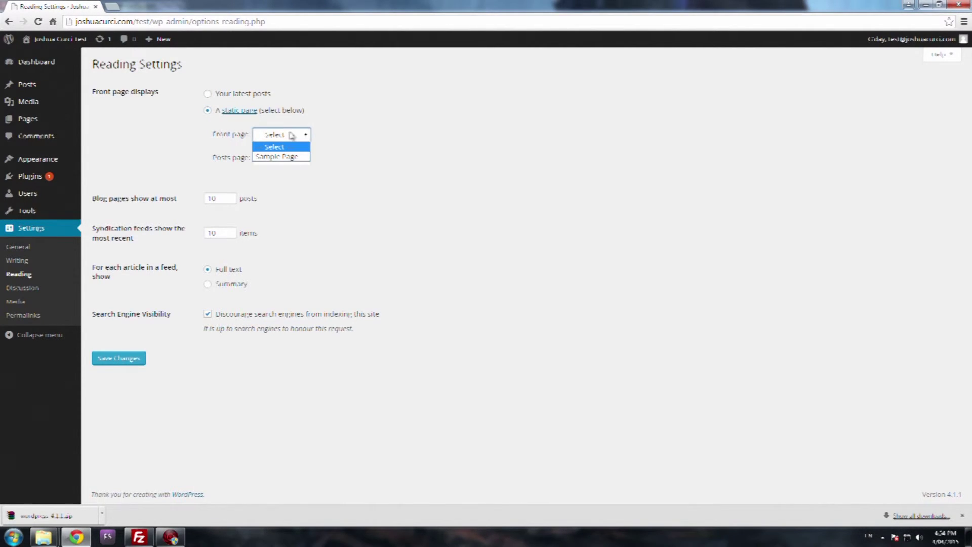
pyautogui.click(333, 138)
pyautogui.click(305, 159)
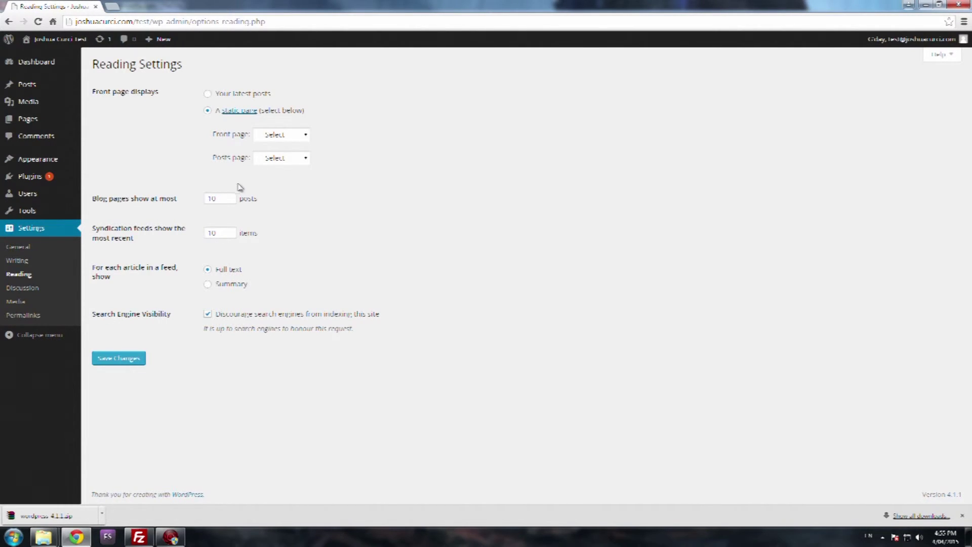
# - Set the feed to show a summary for each article and save the Reading settings
pyautogui.moveTo(230, 176); pyautogui.dragTo(143, 189)
pyautogui.click(276, 208)
pyautogui.click(225, 287)
pyautogui.click(126, 360)
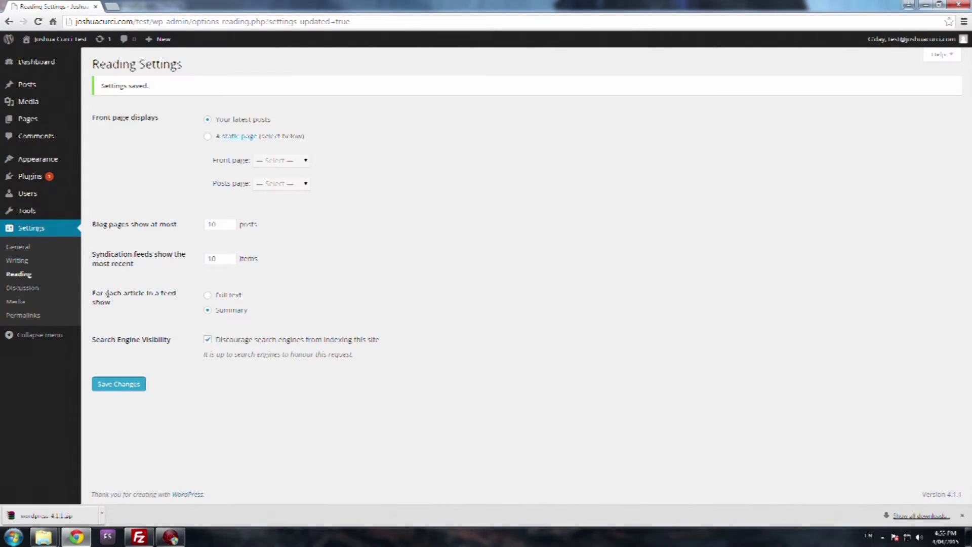
# - Open the Discussion settings and look through the comment, moderation, blacklist and avatar options
pyautogui.click(33, 290)
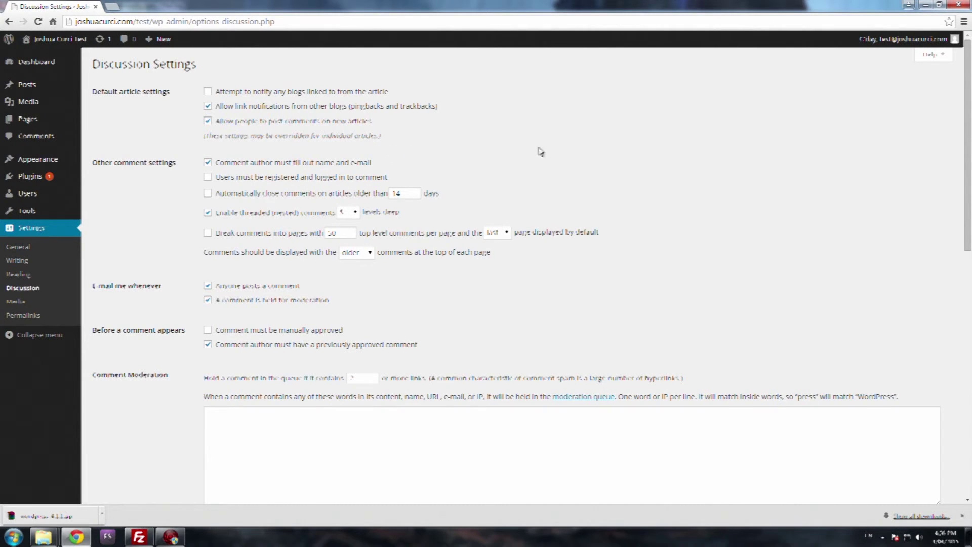
pyautogui.scroll(-4, 637, 159)
pyautogui.scroll(-4, 637, 160)
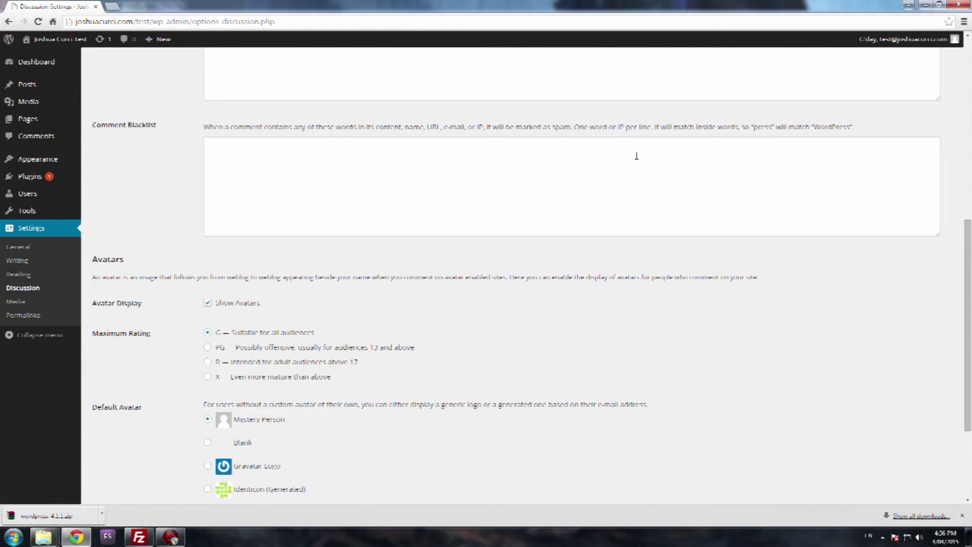
pyautogui.scroll(8, 637, 158)
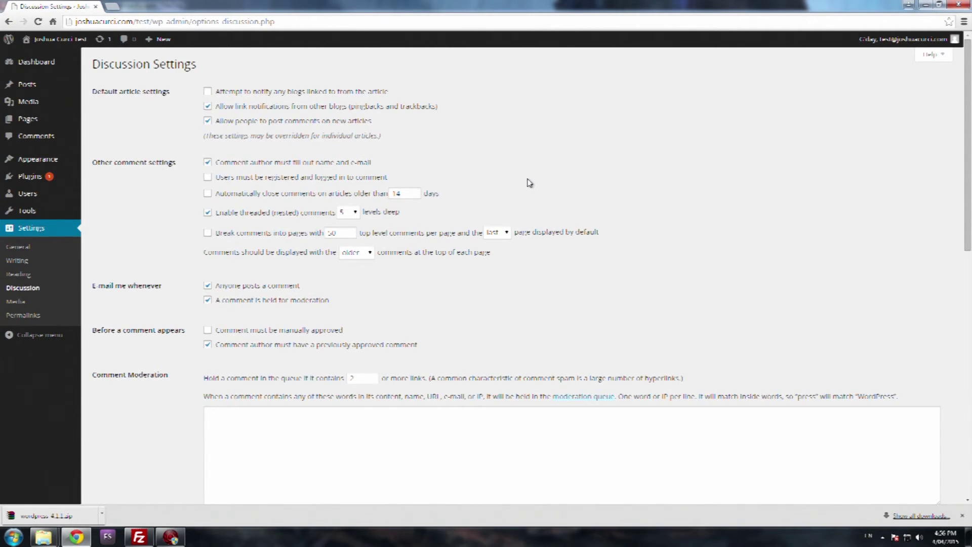
# - Review the avatar rating and default avatar choices, and open the Media settings to examine the image sizes and upload folder option
pyautogui.scroll(-9, 529, 182)
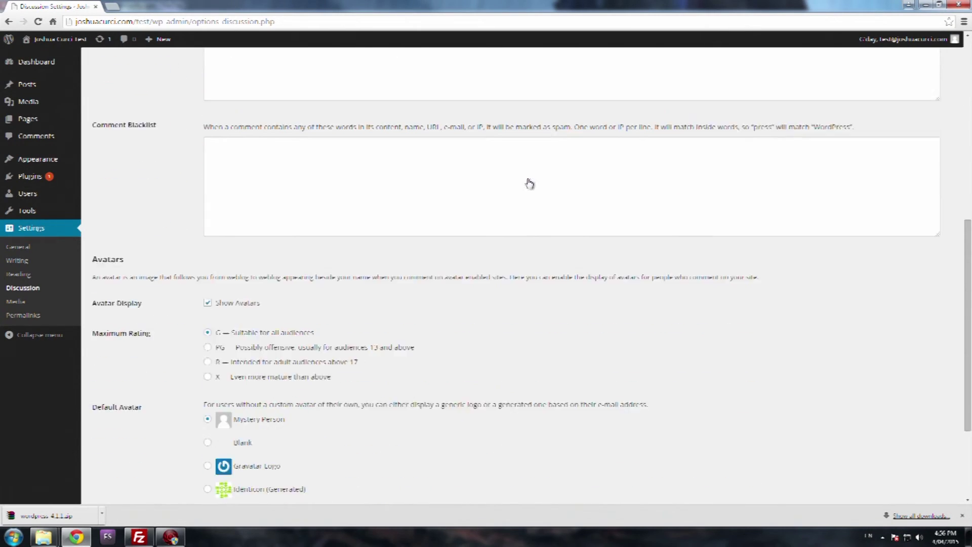
pyautogui.scroll(-2, 528, 178)
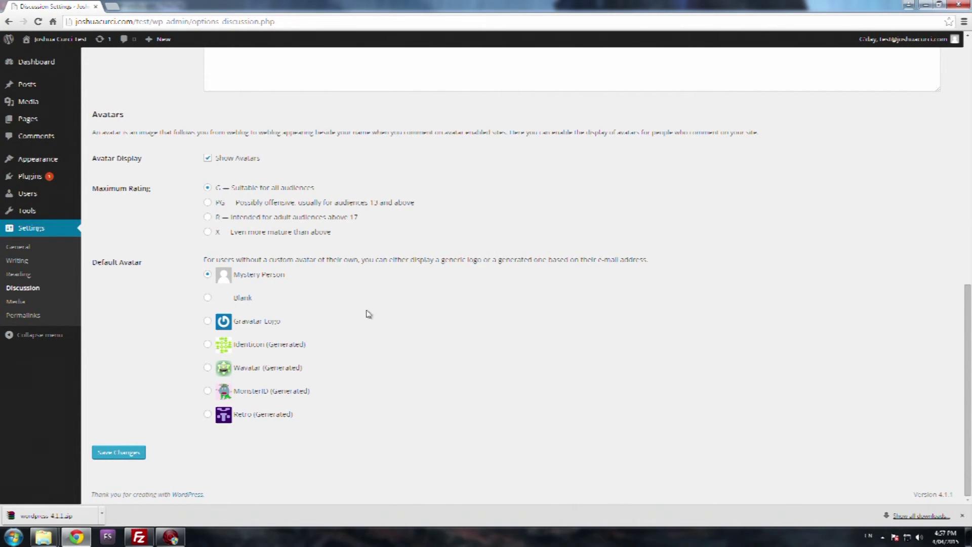
pyautogui.click(19, 306)
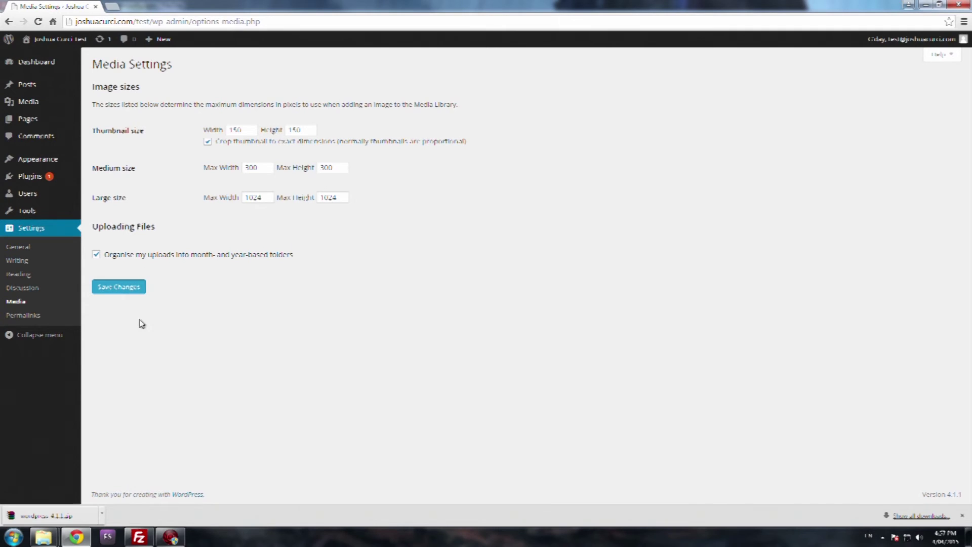
# - Set the site's permalink structure to Post name in the Permalink settings and save the changes
pyautogui.click(33, 316)
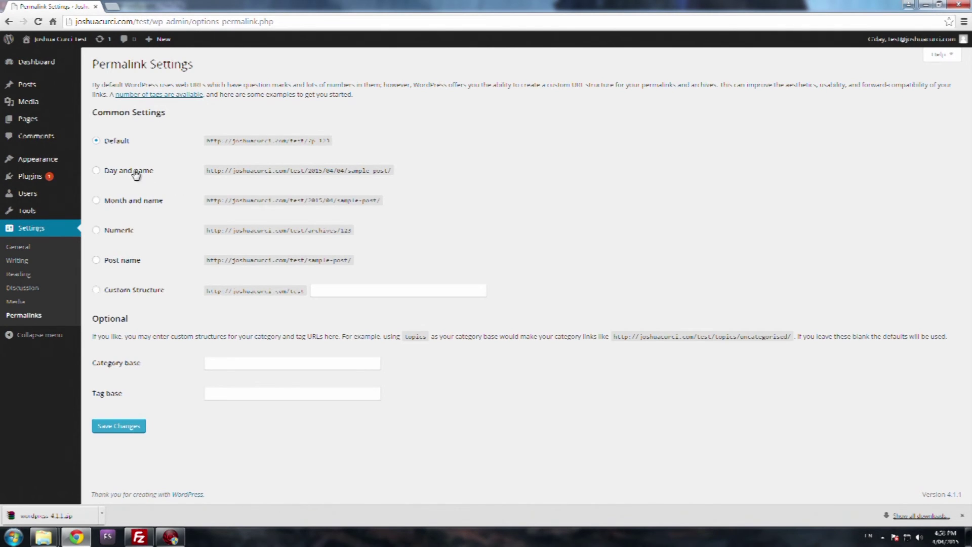
pyautogui.click(144, 205)
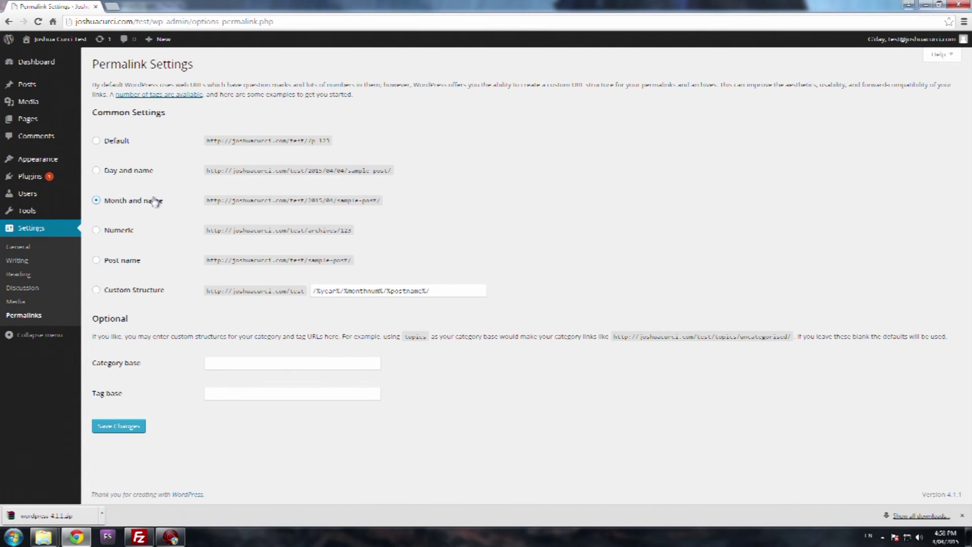
pyautogui.click(130, 264)
pyautogui.click(137, 434)
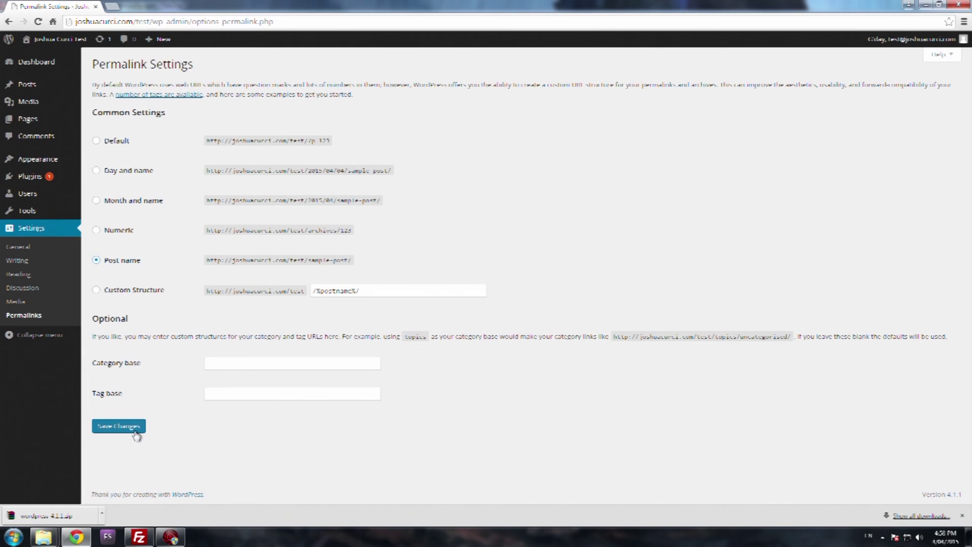